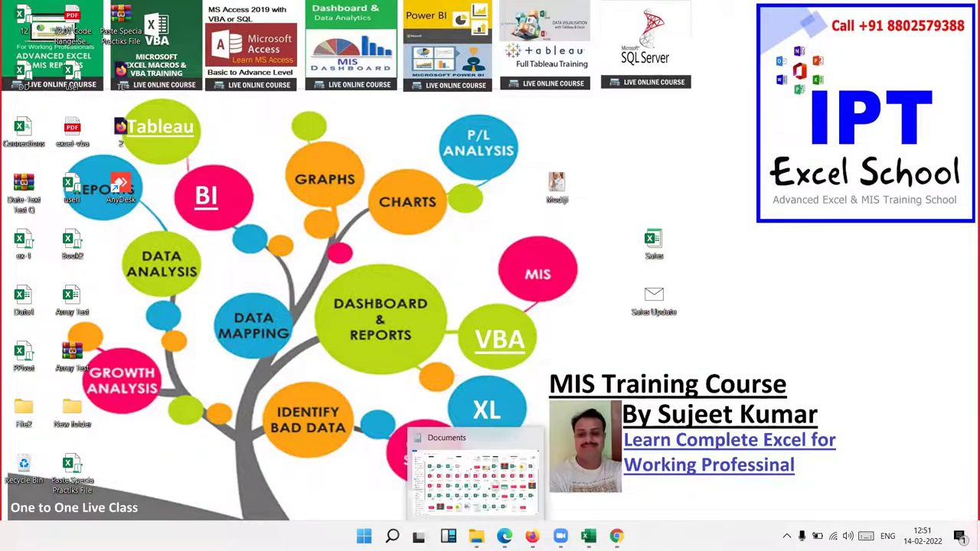
# Open DT1.pdf from the Documents folder so it displays in the PDF viewer
pyautogui.click(476, 536)
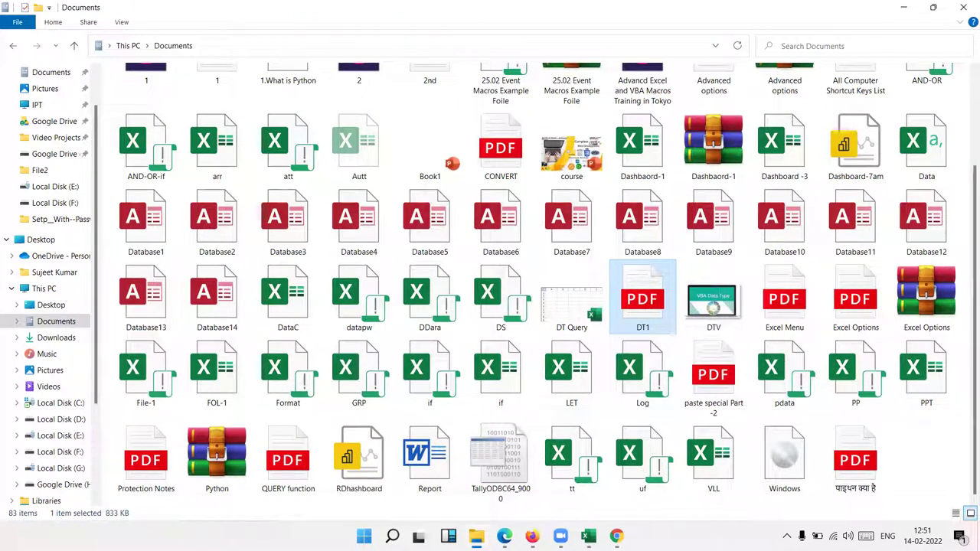
pyautogui.press('Return')
# Scroll around page 1 of DT1.pdf and highlight table rows 2 to 13
pyautogui.scroll(15, 384, 314)
pyautogui.scroll(15, 384, 314)
pyautogui.scroll(10, 385, 314)
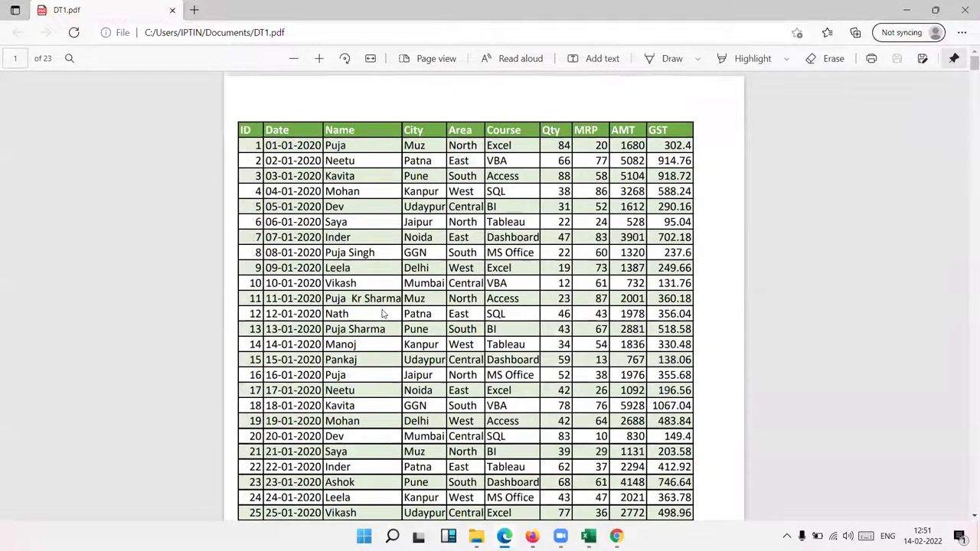
pyautogui.scroll(-5, 384, 314)
pyautogui.scroll(-1, 384, 314)
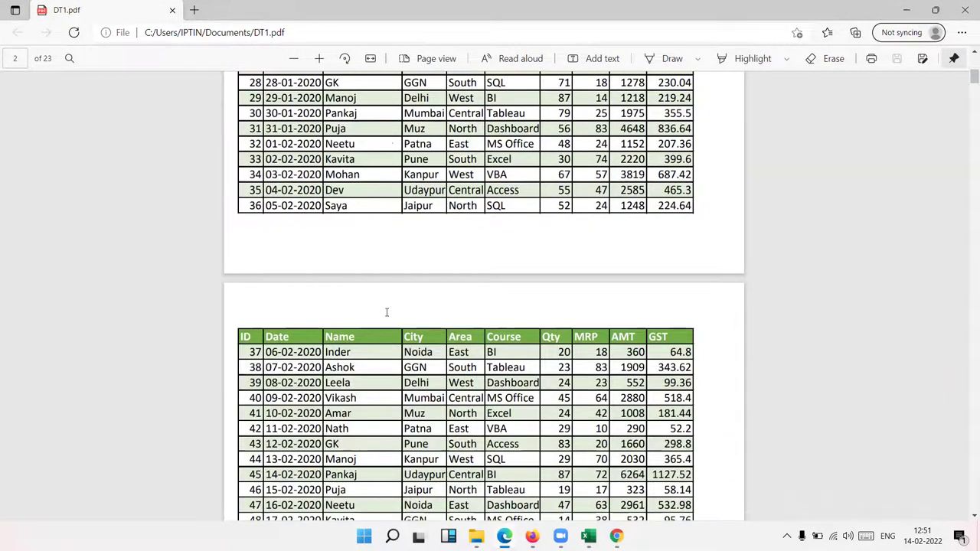
pyautogui.scroll(4, 386, 315)
pyautogui.scroll(2, 387, 316)
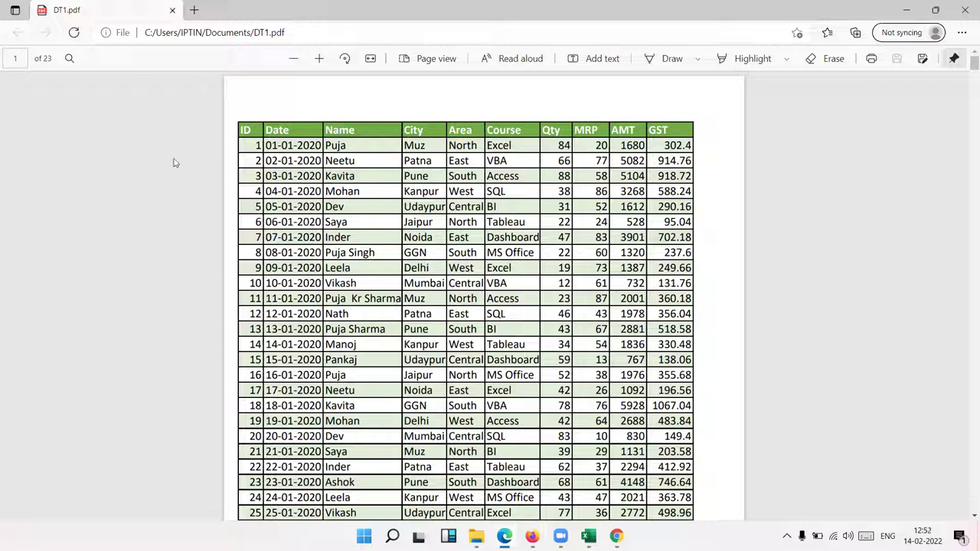
pyautogui.moveTo(257, 161); pyautogui.dragTo(534, 395)
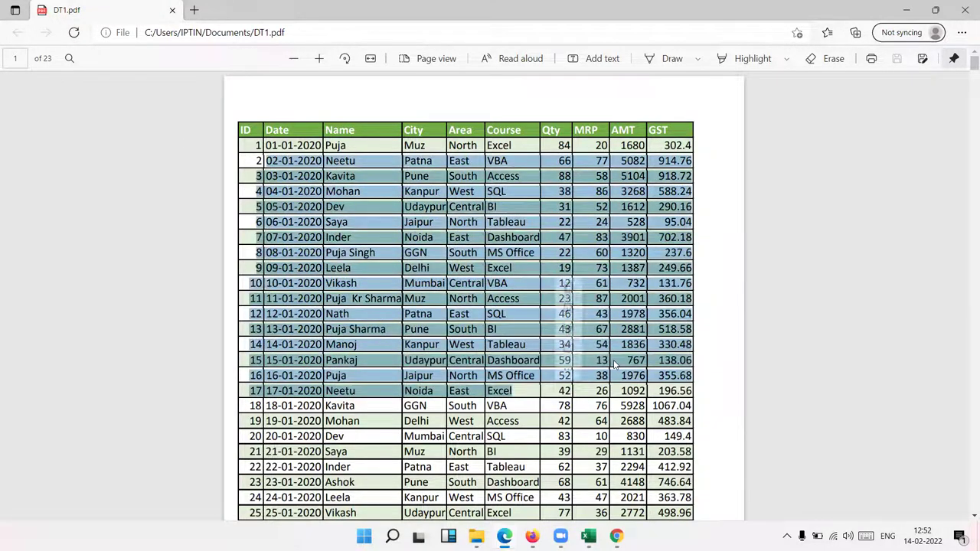
pyautogui.click(635, 359)
# Highlight the header through row 16, a name in row 3, and the header row, then move to page 2
pyautogui.moveTo(671, 373); pyautogui.dragTo(260, 110)
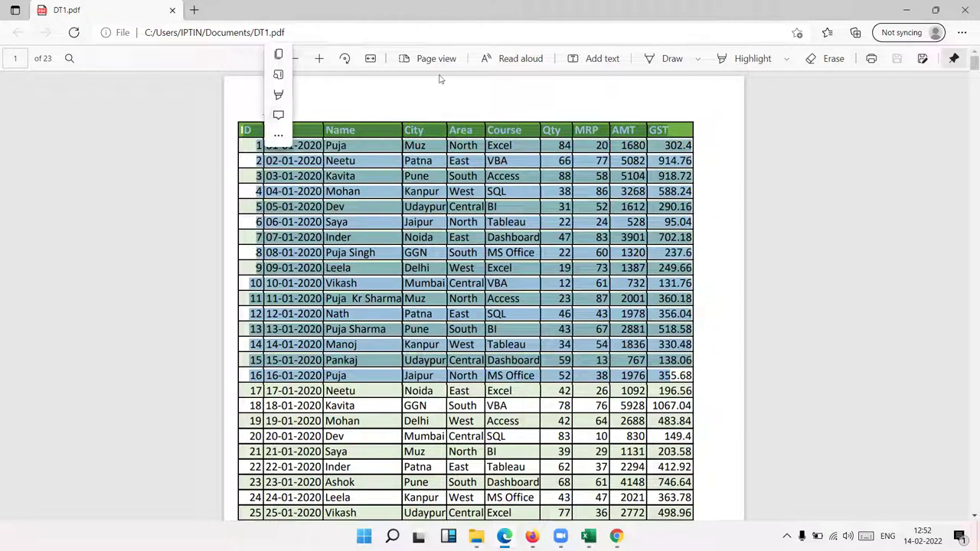
pyautogui.click(702, 168)
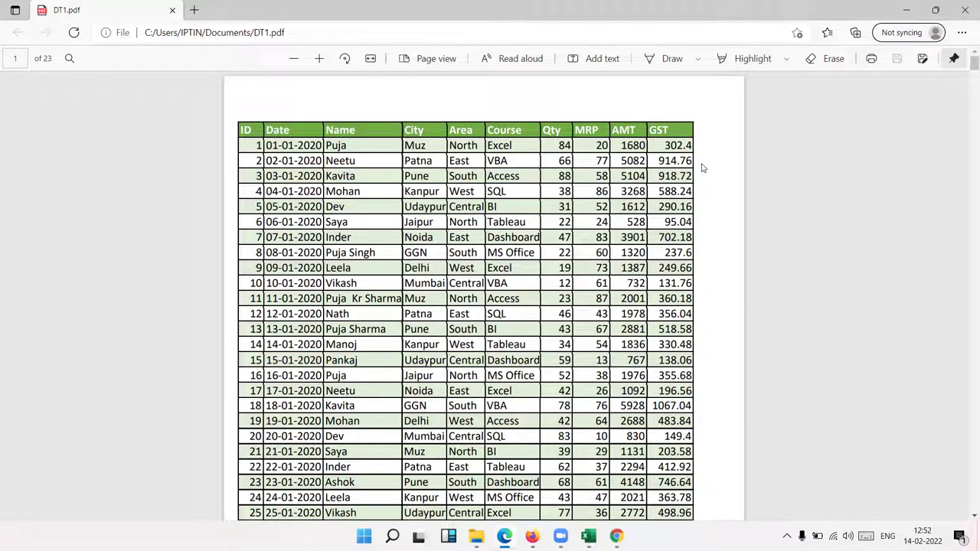
pyautogui.doubleClick(337, 175)
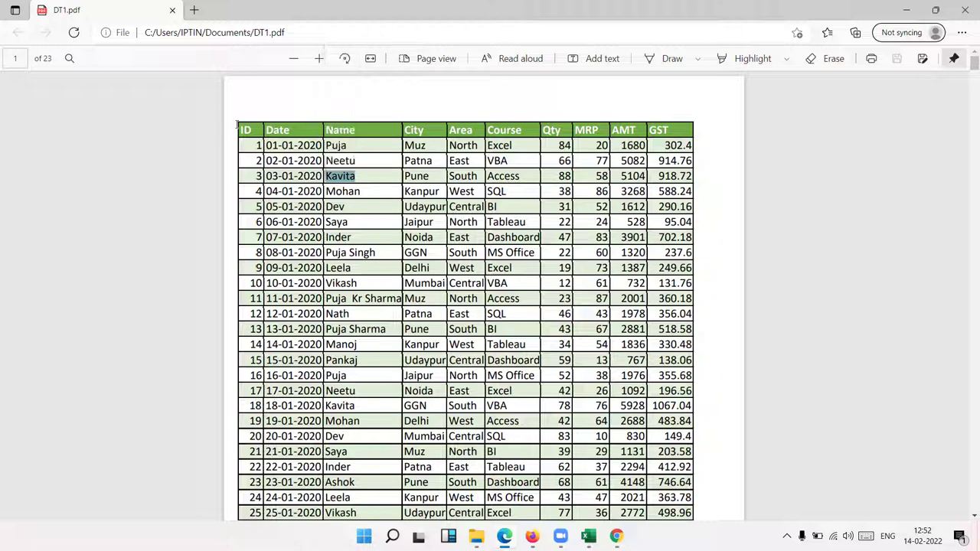
pyautogui.moveTo(239, 125); pyautogui.dragTo(708, 146)
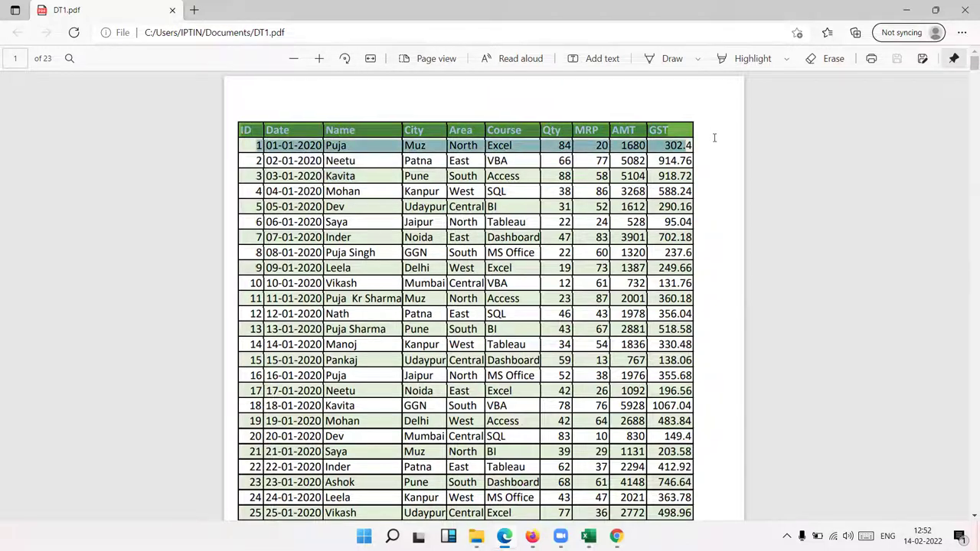
pyautogui.scroll(-8, 710, 132)
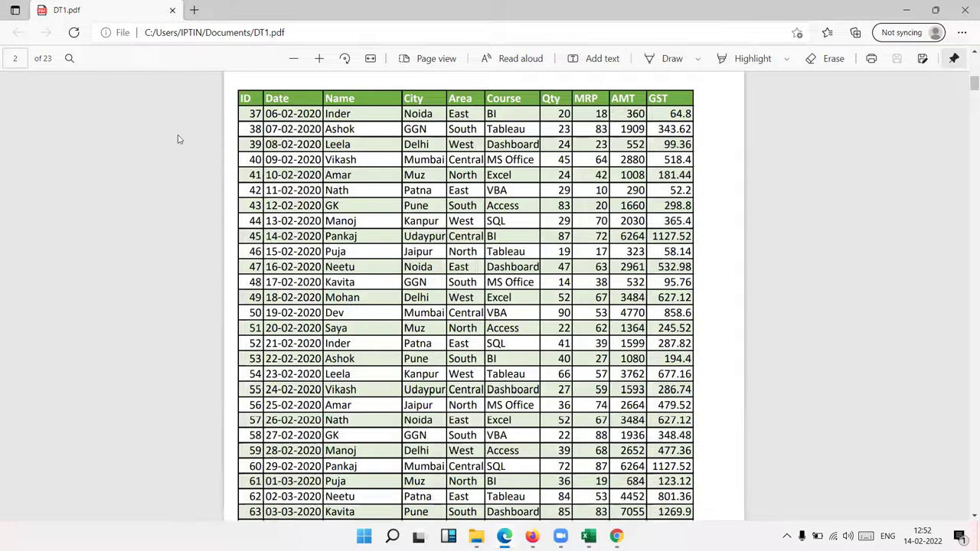
# Highlight page 2's header row and row 37 to compare with page 1
pyautogui.moveTo(251, 97); pyautogui.dragTo(721, 95)
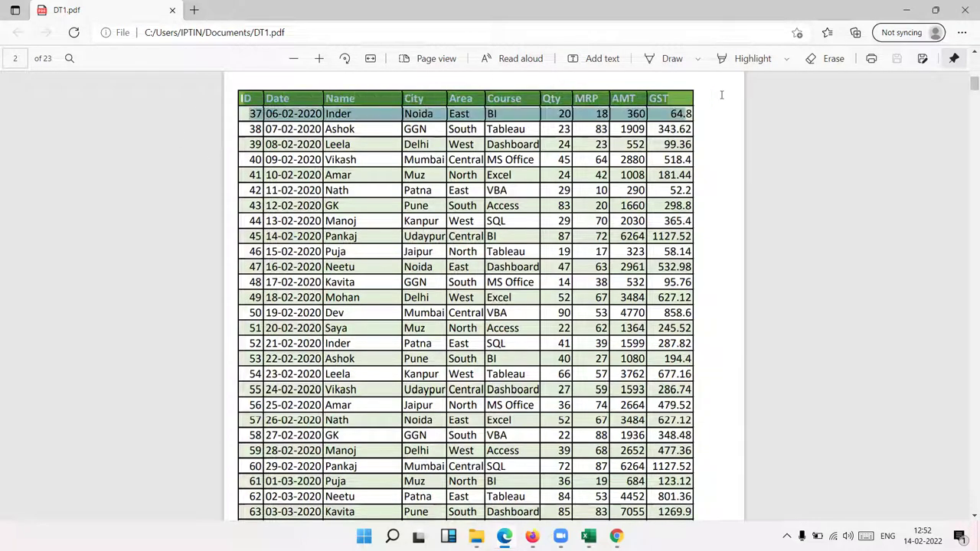
pyautogui.scroll(-8, 701, 96)
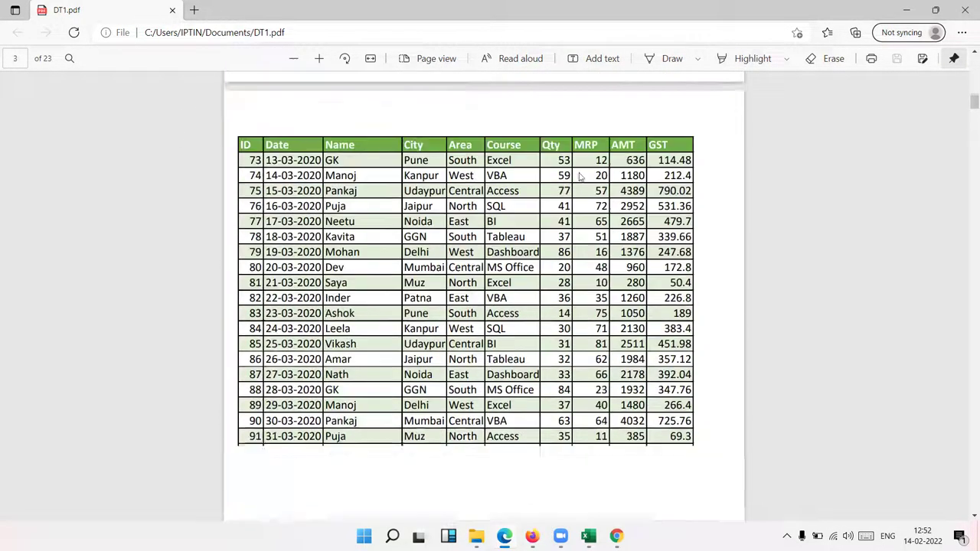
pyautogui.scroll(5, 237, 173)
pyautogui.scroll(2, 238, 173)
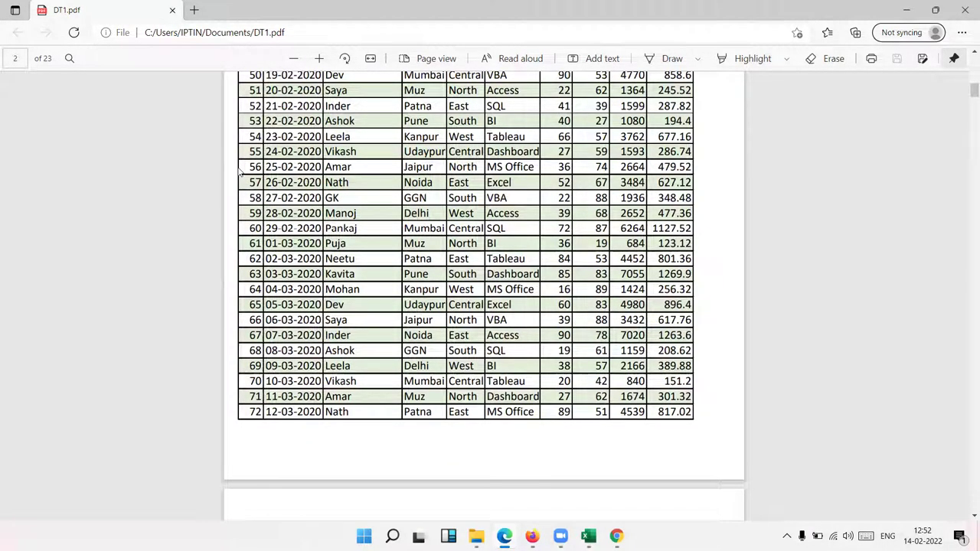
# Highlight page 3's header row and row 73, then return to page 1
pyautogui.scroll(6, 239, 172)
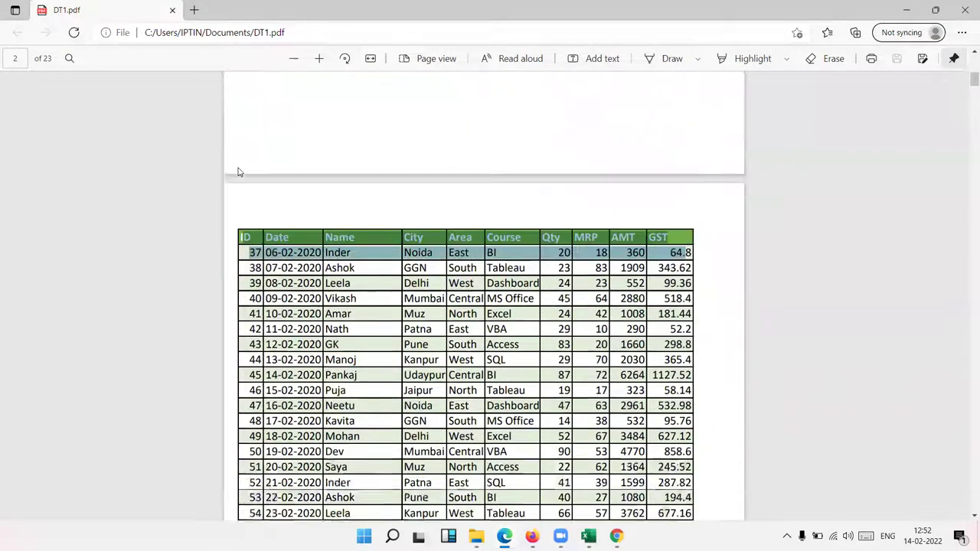
pyautogui.scroll(-9, 318, 288)
pyautogui.scroll(-3, 317, 288)
pyautogui.scroll(3, 232, 160)
pyautogui.moveTo(242, 300); pyautogui.dragTo(722, 296)
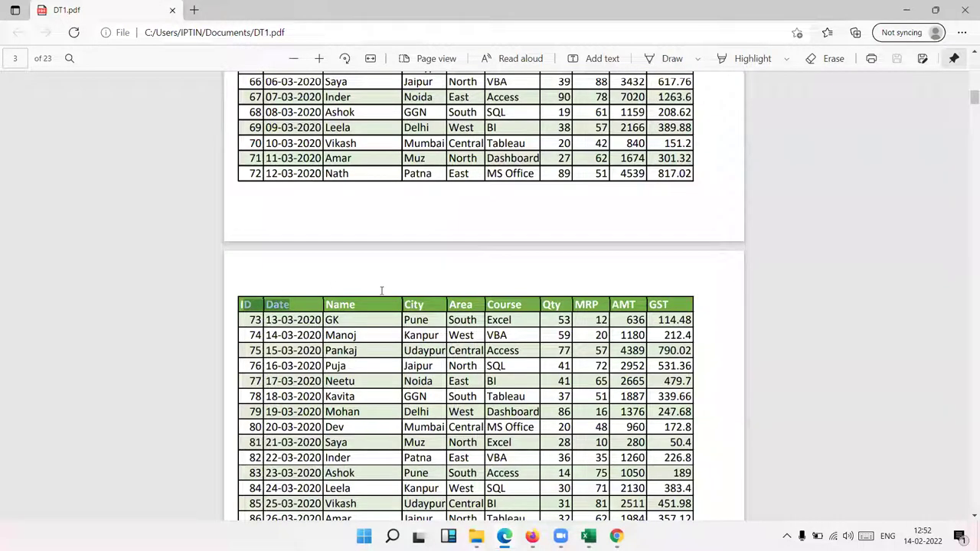
pyautogui.scroll(15, 596, 275)
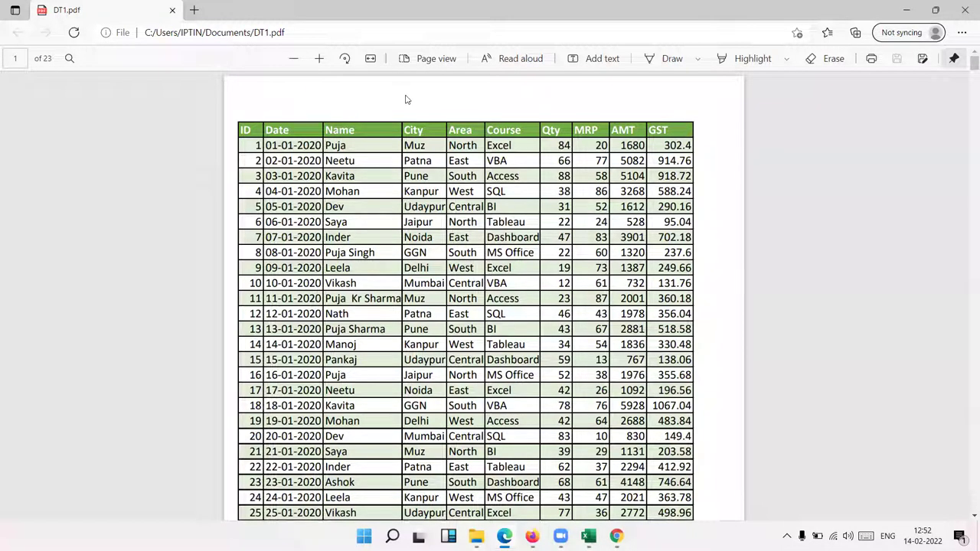
# Highlight parts of the page 1 table: header to row 22, rows from row 4, West in row 14, a name in row 11
pyautogui.moveTo(246, 130)
pyautogui.mouseDown()
pyautogui.moveTo(546, 450)
pyautogui.moveTo(498, 451)
pyautogui.mouseUp()
pyautogui.scroll(-3, 510, 398)
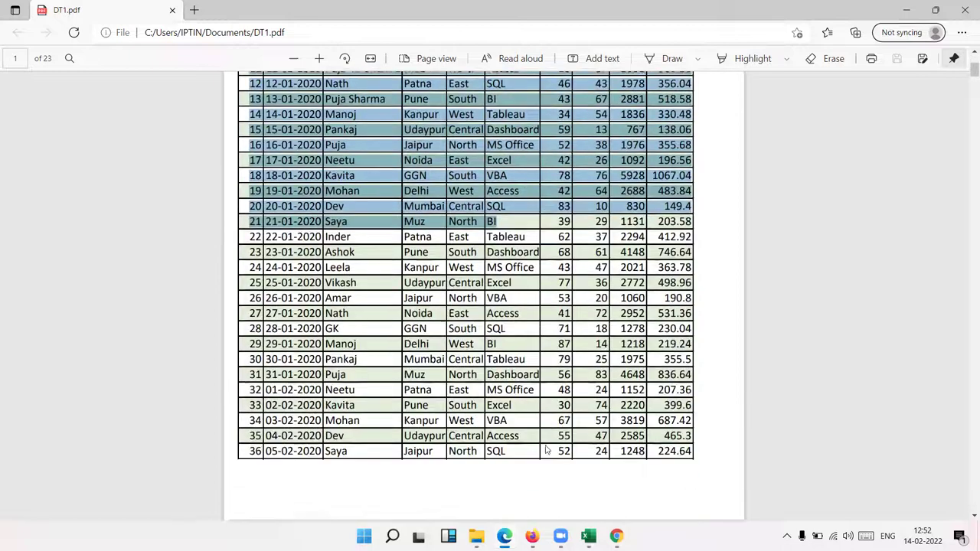
pyautogui.scroll(3, 511, 375)
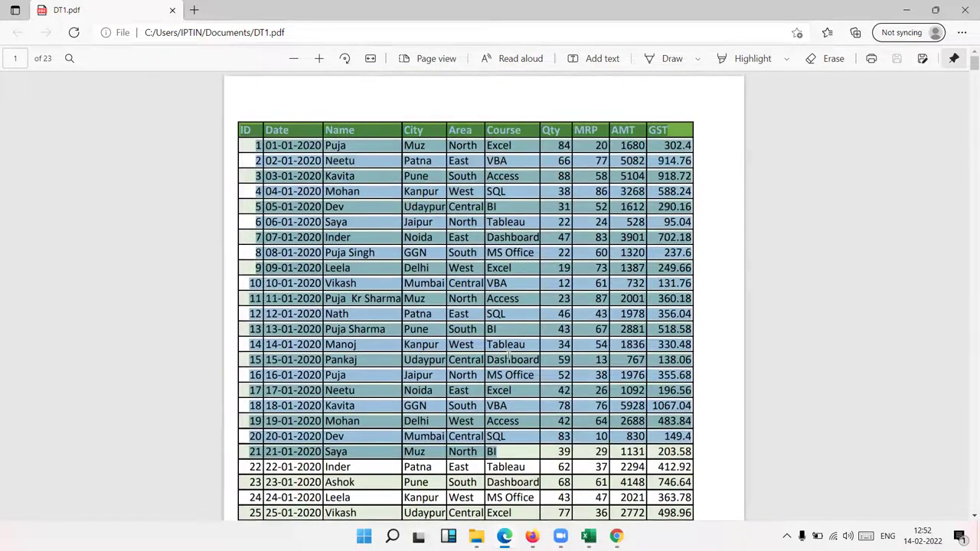
pyautogui.click(506, 358)
pyautogui.moveTo(256, 192)
pyautogui.mouseDown()
pyautogui.moveTo(414, 222)
pyautogui.moveTo(434, 282)
pyautogui.mouseUp()
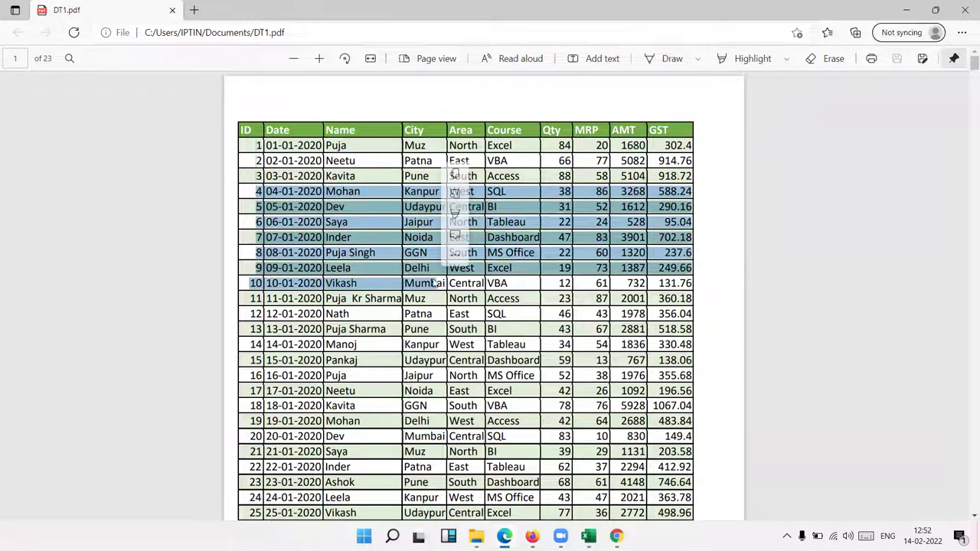
pyautogui.doubleClick(458, 343)
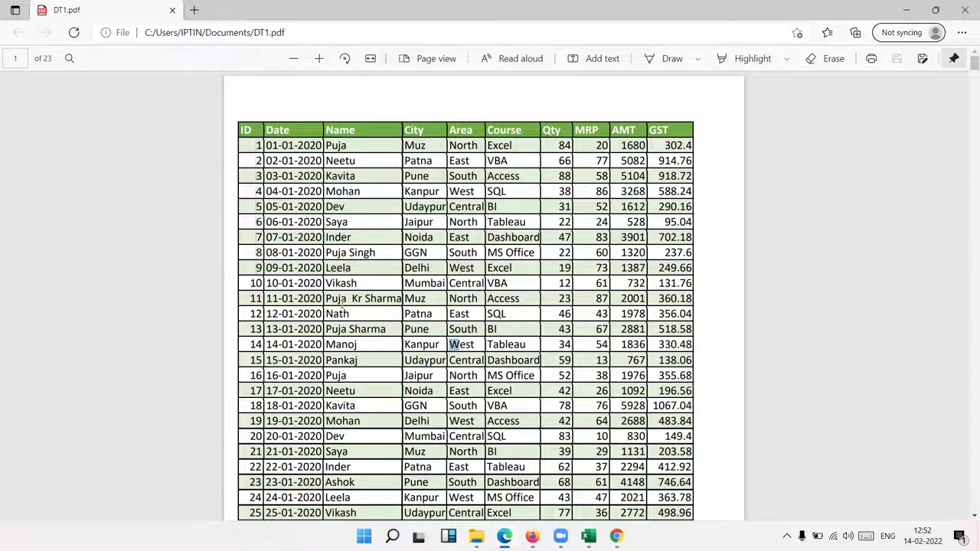
pyautogui.moveTo(331, 300); pyautogui.dragTo(399, 303)
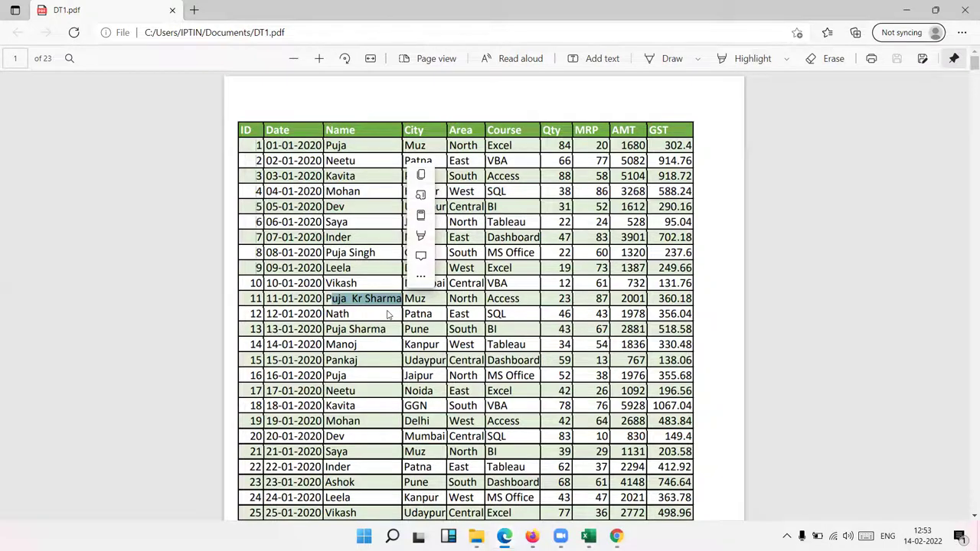
# Check the PDF's full file path, then switch to the Book1 workbook in Excel
pyautogui.scroll(-8, 464, 355)
pyautogui.scroll(-7, 464, 355)
pyautogui.scroll(1, 464, 355)
pyautogui.scroll(14, 464, 355)
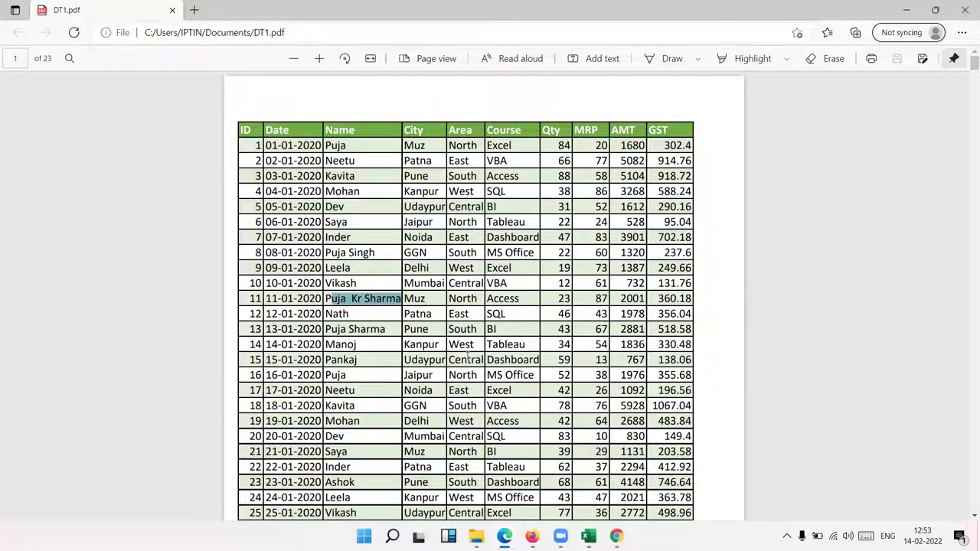
pyautogui.click(245, 32)
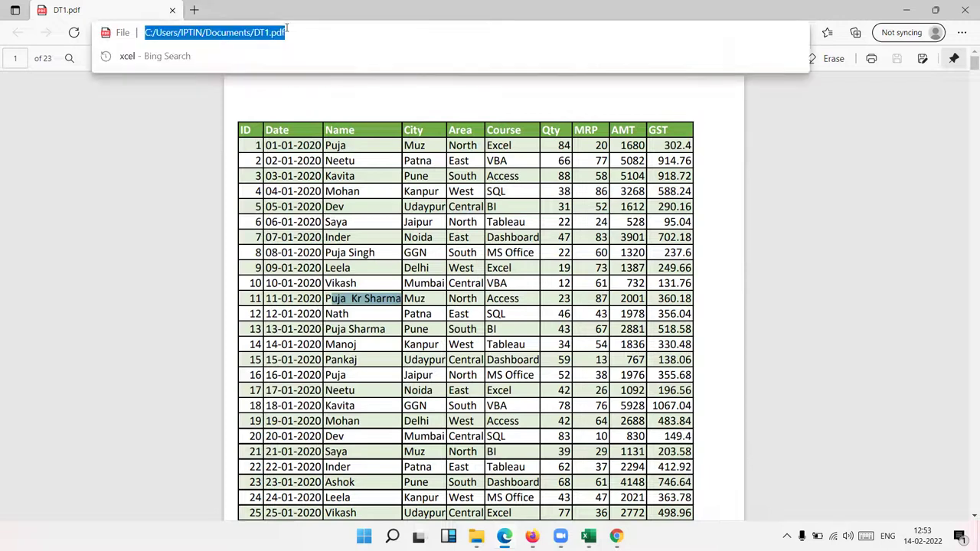
pyautogui.press('Escape')
pyautogui.hotkey('alt', 'Tab')
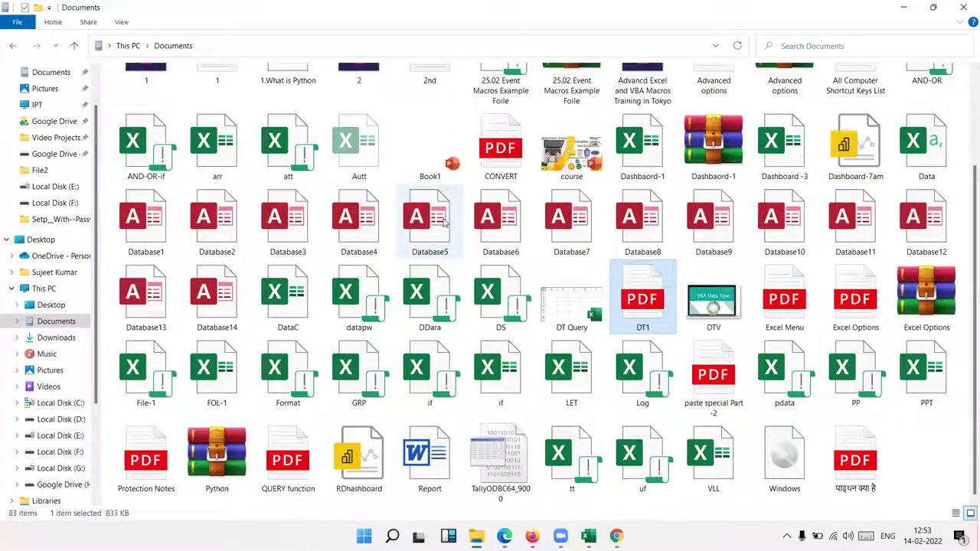
pyautogui.moveTo(588, 536)
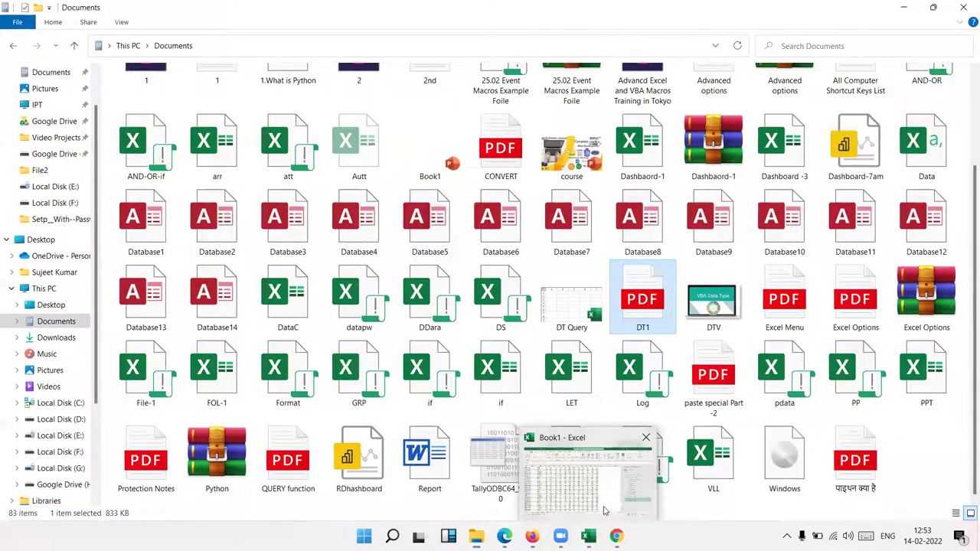
pyautogui.click(605, 512)
# On Sheet1, reveal the Get Data From File import options, including From PDF
pyautogui.click(104, 498)
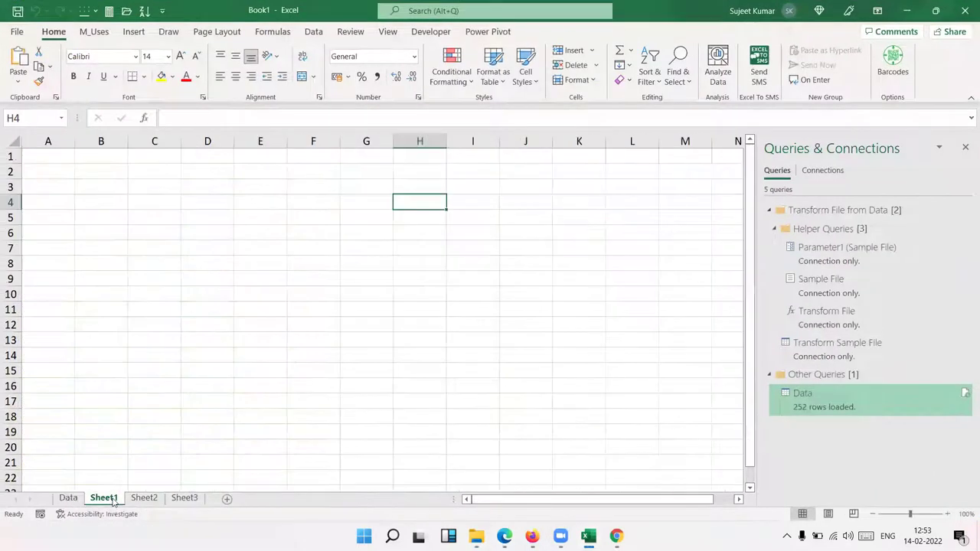
pyautogui.click(313, 32)
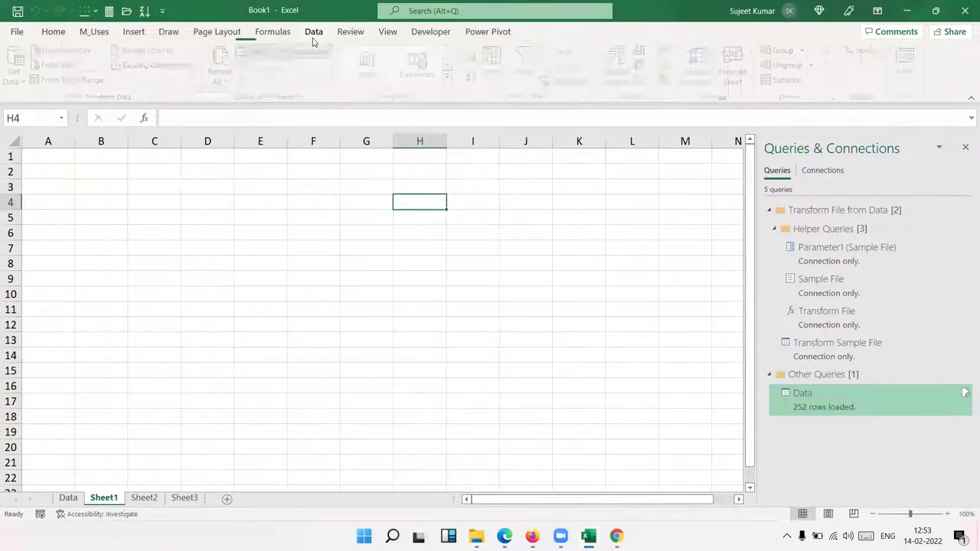
pyautogui.click(18, 69)
pyautogui.moveTo(34, 103)
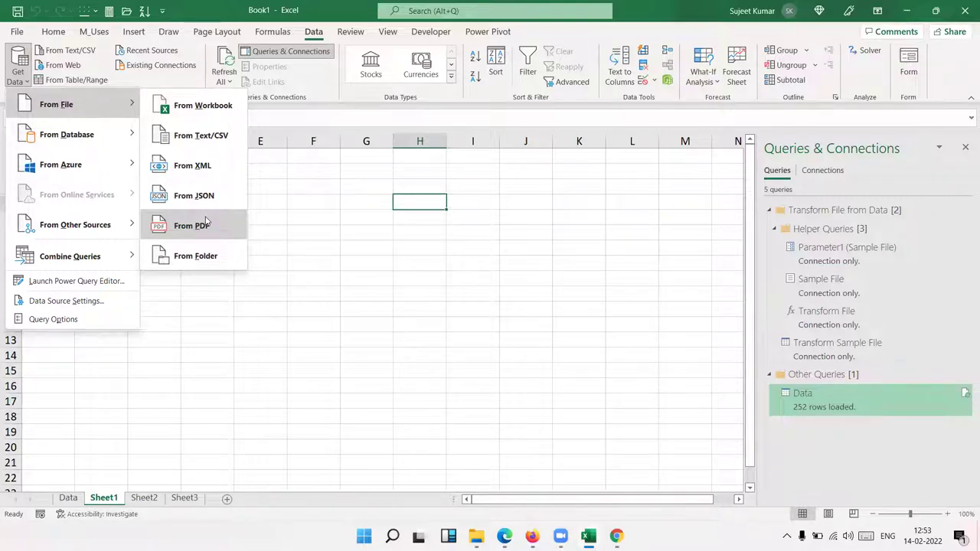
# Choose From PDF, paste the DT1.pdf path from Documents and open it for import
pyautogui.click(203, 224)
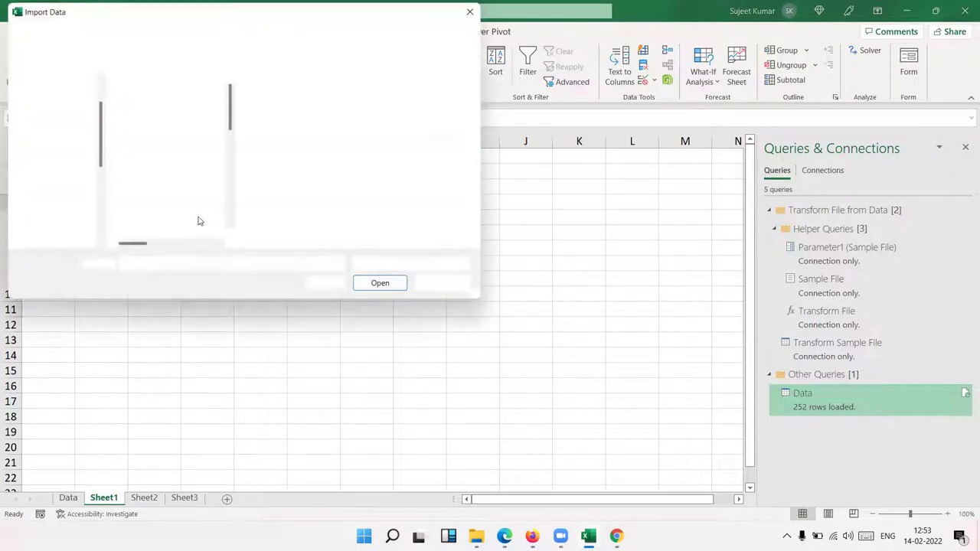
pyautogui.write('file:///C:/Users/IPTIN/Documents/DT1.pdf')
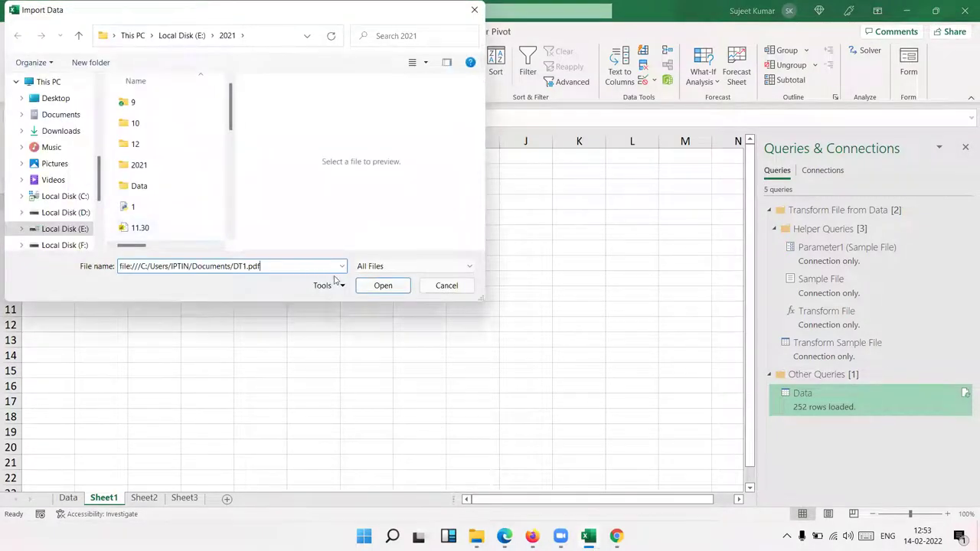
pyautogui.click(381, 285)
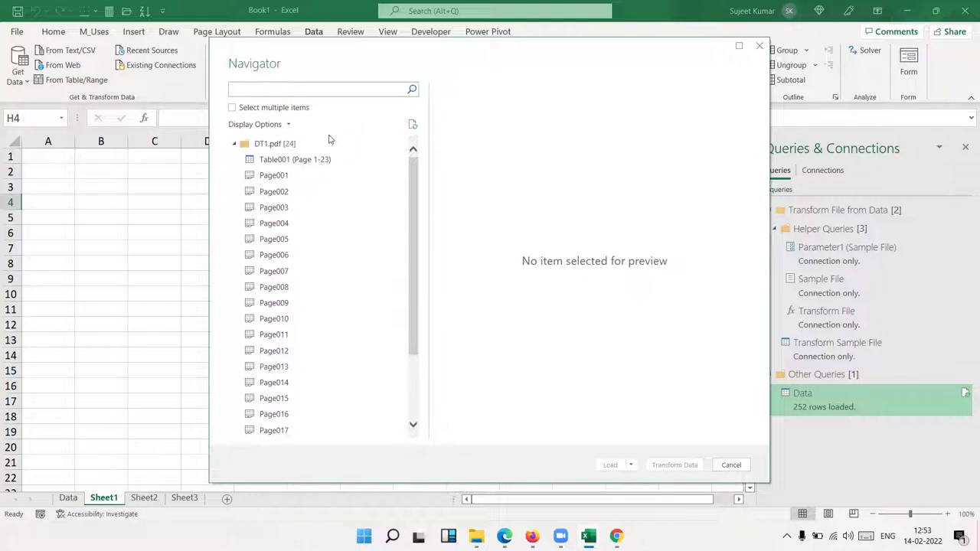
# Preview Page001 in the Navigator, scrolling across its columns
pyautogui.click(275, 179)
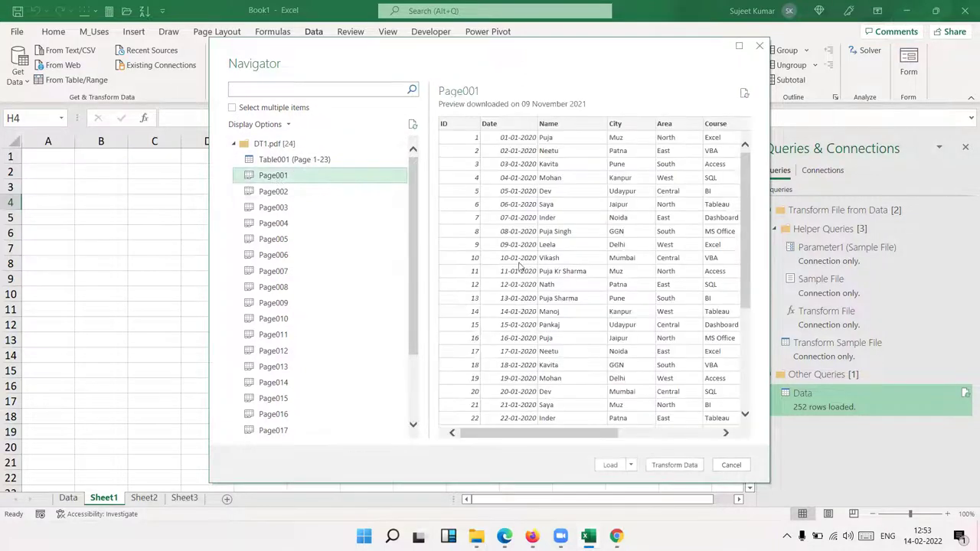
pyautogui.moveTo(570, 439)
pyautogui.mouseDown()
pyautogui.moveTo(702, 450)
pyautogui.moveTo(573, 425)
pyautogui.mouseUp()
pyautogui.hscroll(2, 574, 425)
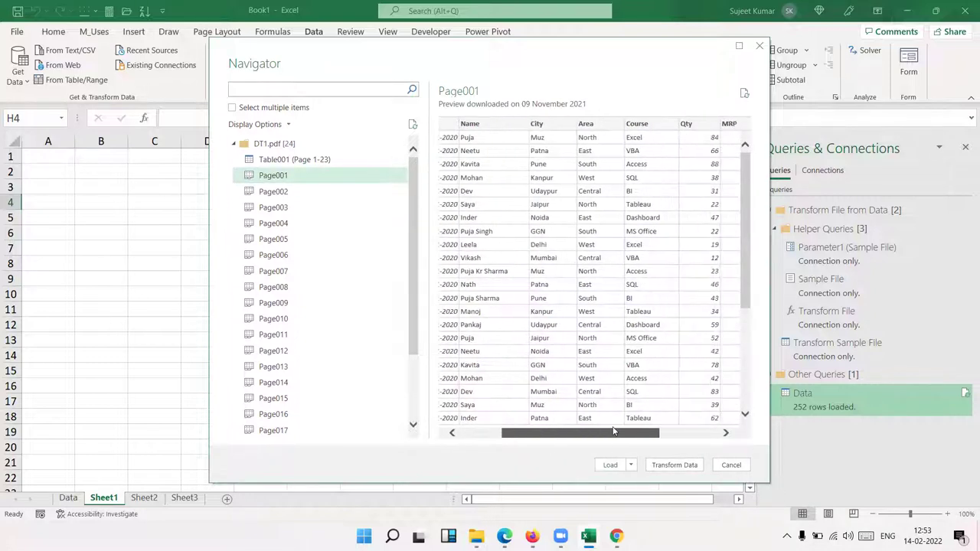
pyautogui.hscroll(2, 573, 425)
pyautogui.hscroll(2, 573, 425)
pyautogui.hscroll(2, 574, 424)
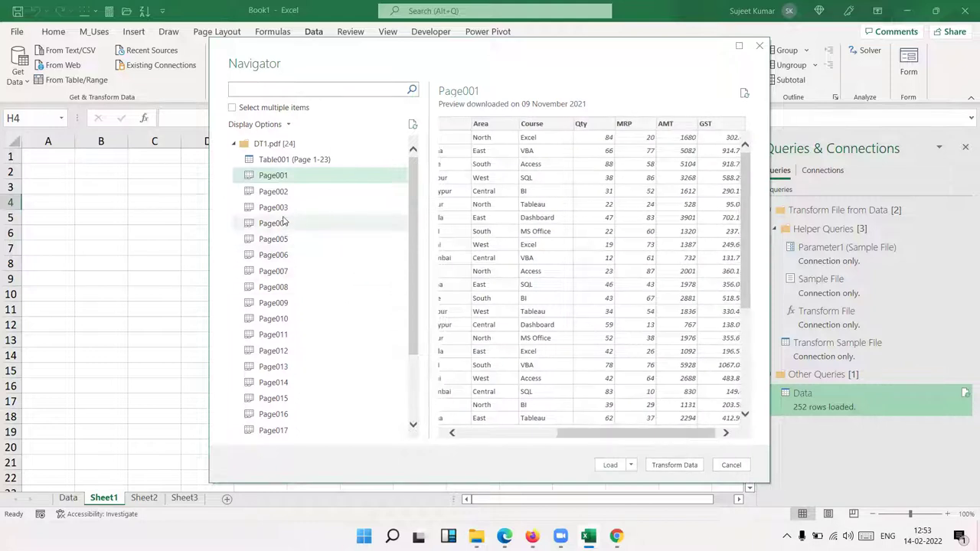
# Preview Page002, Page003 and Page004, scrolling through each preview
pyautogui.click(289, 191)
pyautogui.click(291, 213)
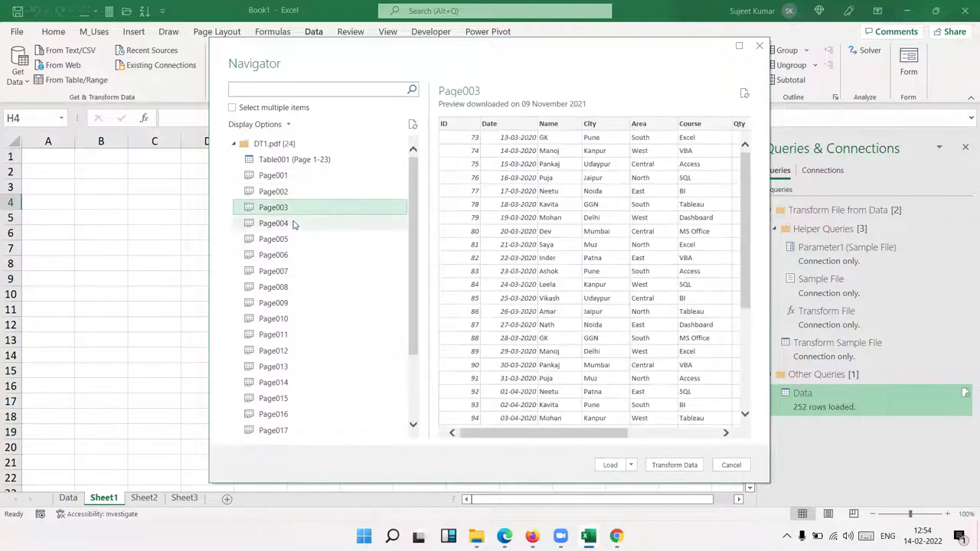
pyautogui.click(292, 222)
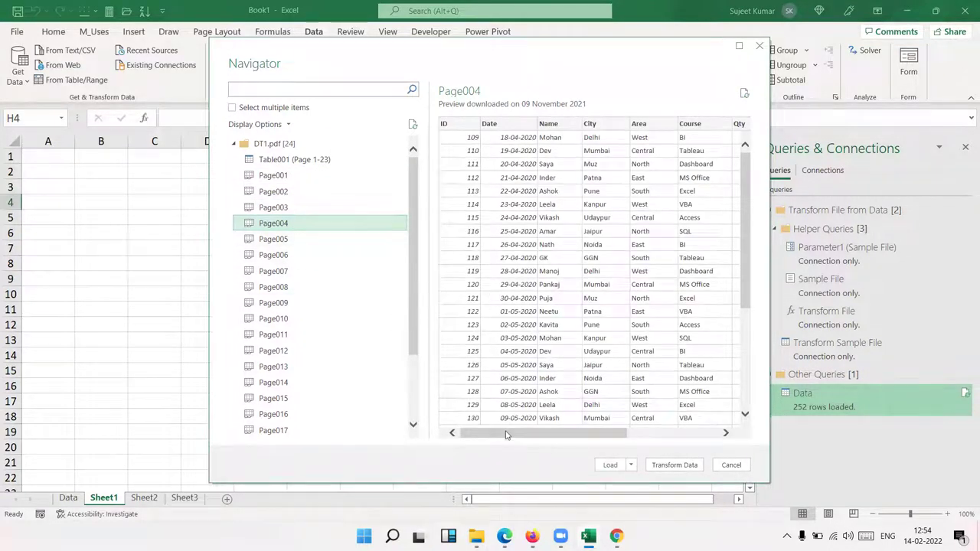
pyautogui.moveTo(505, 433); pyautogui.dragTo(655, 443)
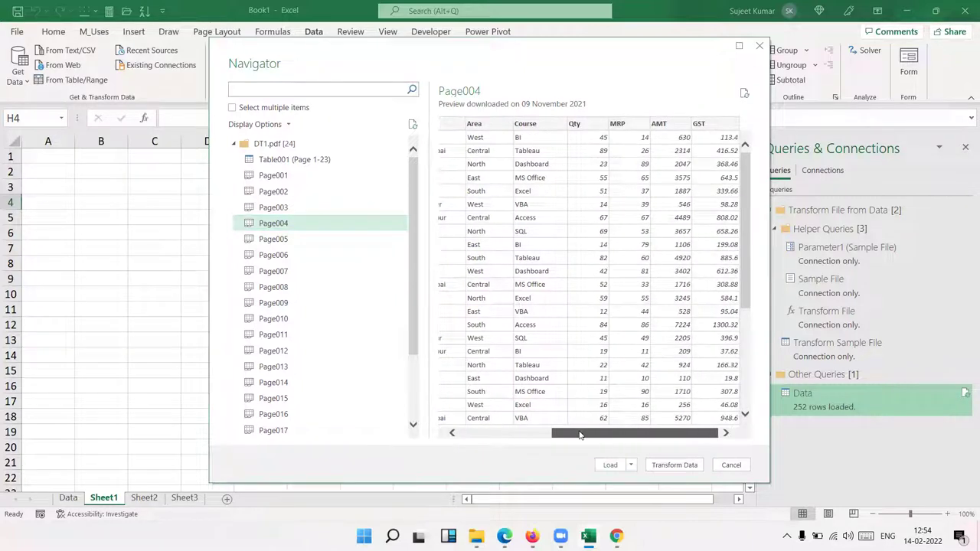
pyautogui.moveTo(580, 434); pyautogui.dragTo(488, 434)
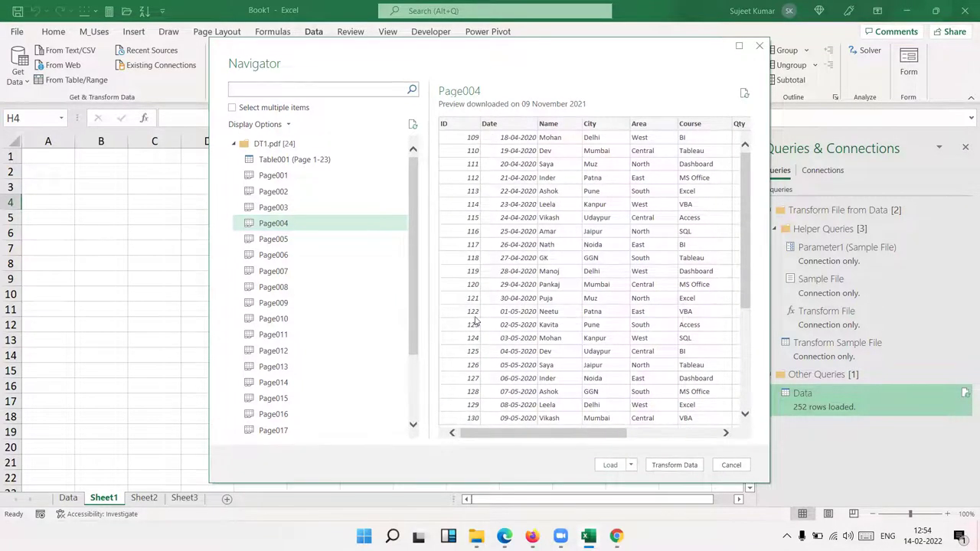
pyautogui.scroll(-5, 475, 323)
pyautogui.scroll(5, 460, 323)
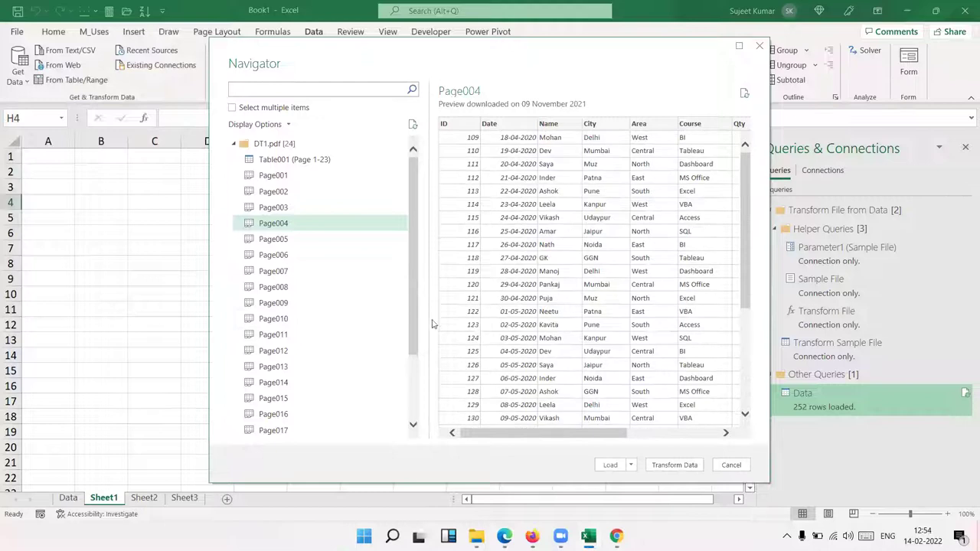
# Preview Page005, Page007 and Page008, then the combined Table001 (Page 1-23)
pyautogui.click(276, 241)
pyautogui.click(278, 269)
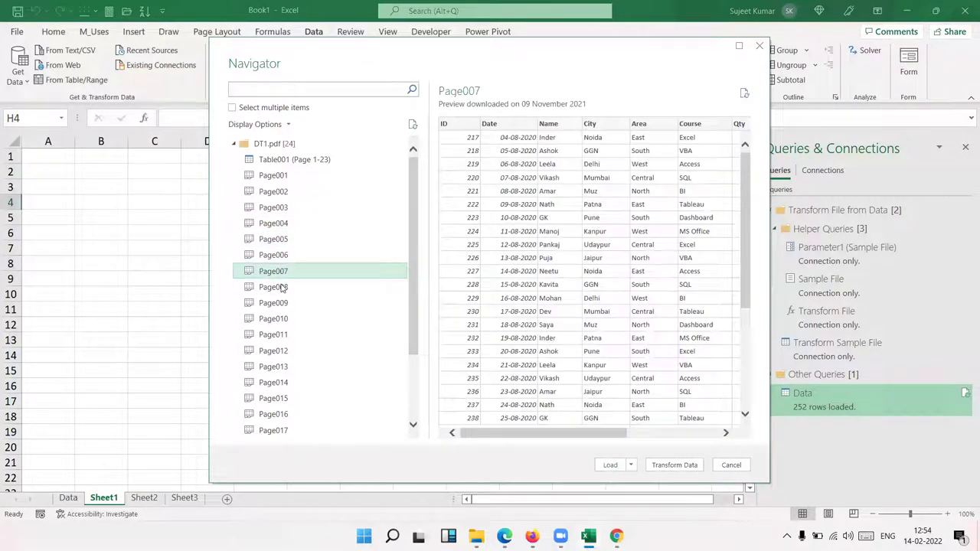
pyautogui.click(282, 287)
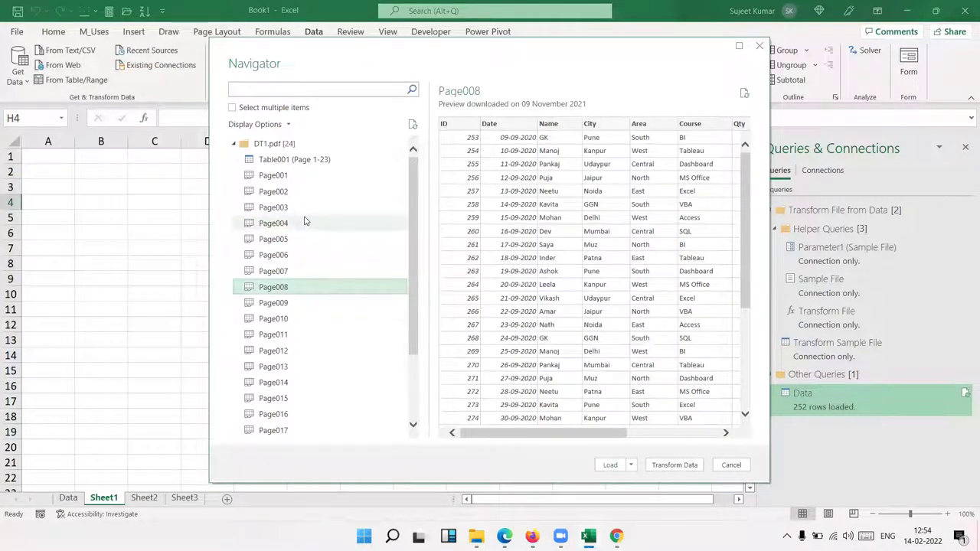
pyautogui.click(287, 164)
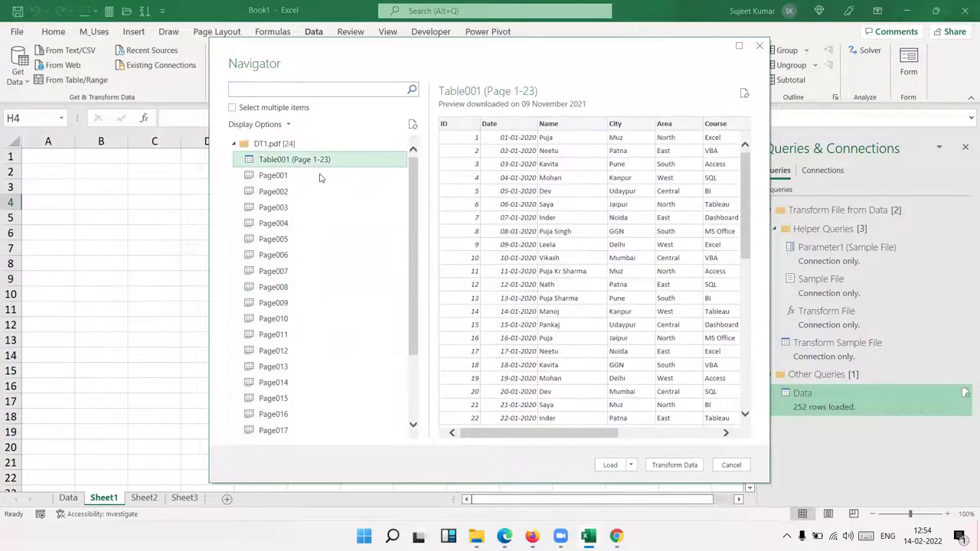
# Scroll the Table001 (Page 1-23) preview to confirm columns run through GST
pyautogui.moveTo(413, 205); pyautogui.dragTo(393, 371)
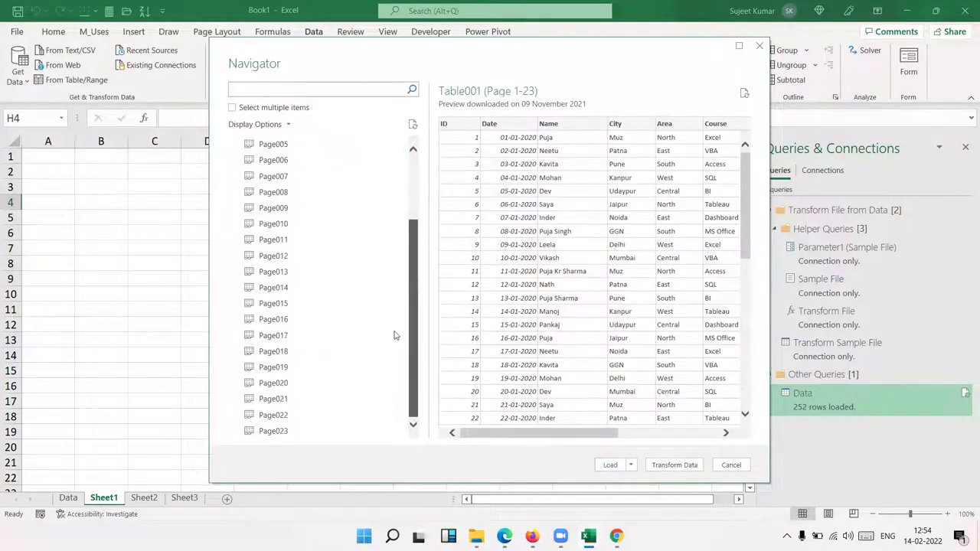
pyautogui.scroll(5, 394, 334)
pyautogui.moveTo(494, 435); pyautogui.dragTo(597, 434)
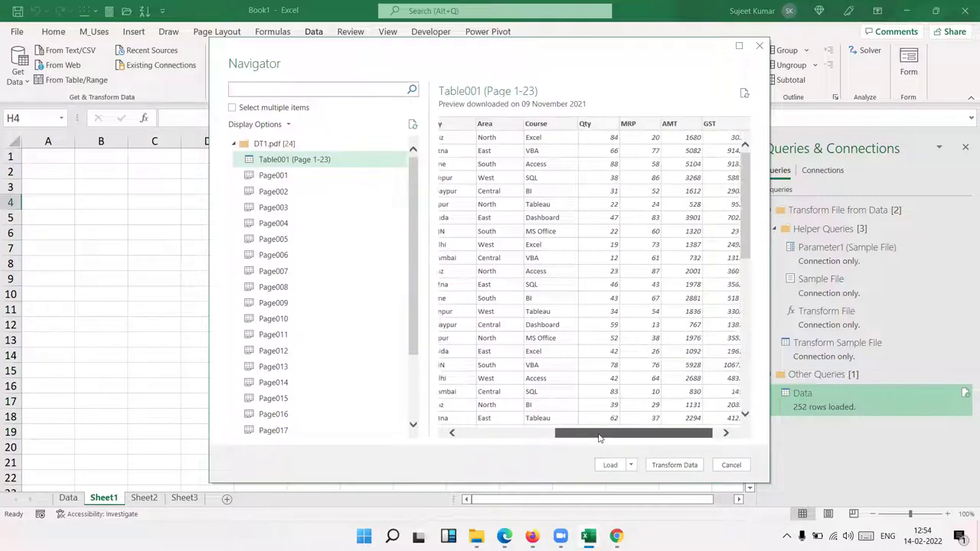
pyautogui.moveTo(749, 247); pyautogui.dragTo(753, 325)
pyautogui.scroll(2, 753, 326)
pyautogui.scroll(1, 752, 326)
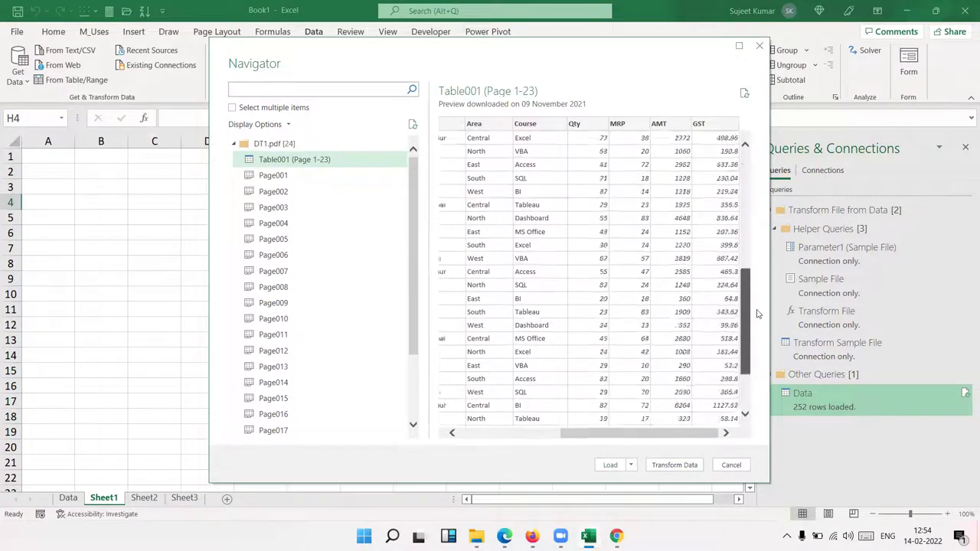
# Compare against Page009, then reselect Table001 (Page 1-23) and load it
pyautogui.click(321, 303)
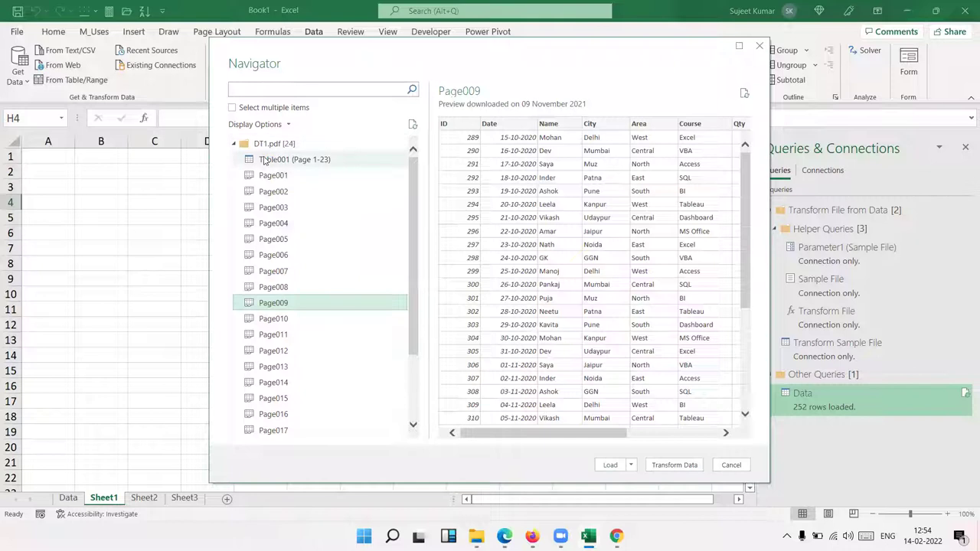
pyautogui.click(263, 161)
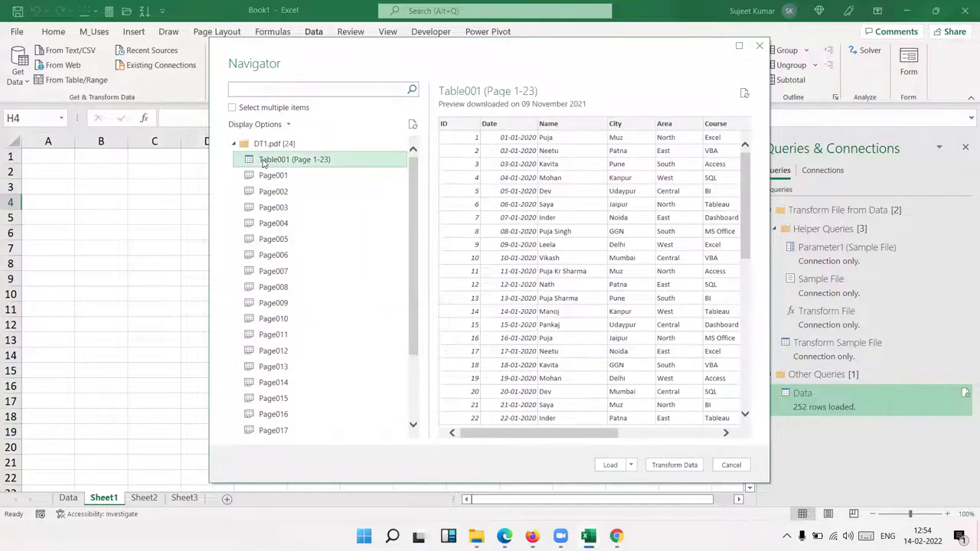
pyautogui.click(611, 466)
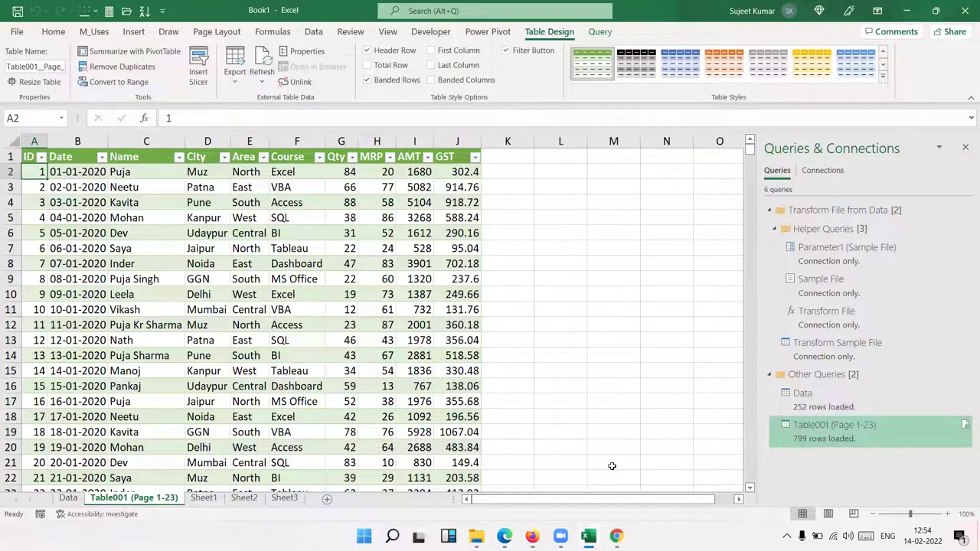
# Step down the Name column, jump to the table's last row, then back to the header and ID column
pyautogui.press('Right')
pyautogui.press('Right')
pyautogui.press('Down')
pyautogui.press('Down')
pyautogui.press('Down')
pyautogui.press('Down')
pyautogui.press('Down')
pyautogui.press('Down')
pyautogui.press('Down')
pyautogui.press('Down')
pyautogui.press('Down')
pyautogui.press('Down')
pyautogui.press('Down')
pyautogui.press('Down')
pyautogui.press('Down')
pyautogui.press('Down')
pyautogui.press('Down')
pyautogui.press('Down')
pyautogui.press('Down')
pyautogui.press('Down')
pyautogui.press('Down')
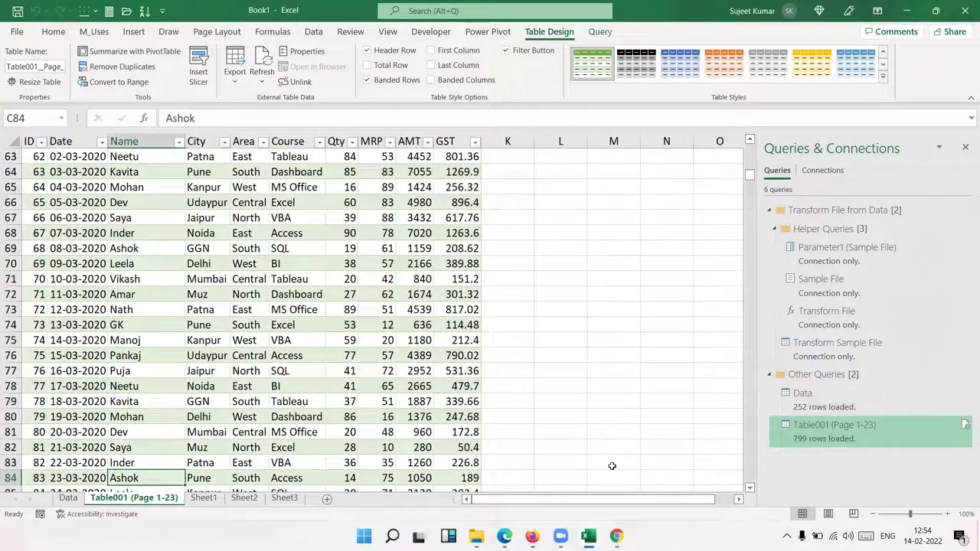
pyautogui.press('Down')
pyautogui.press('Down')
pyautogui.press('Down')
pyautogui.press('Down')
pyautogui.press('Down')
pyautogui.press('Down')
pyautogui.press('Down')
pyautogui.press('Down')
pyautogui.press('Down')
pyautogui.press('Down')
pyautogui.press('Down')
pyautogui.press('Down')
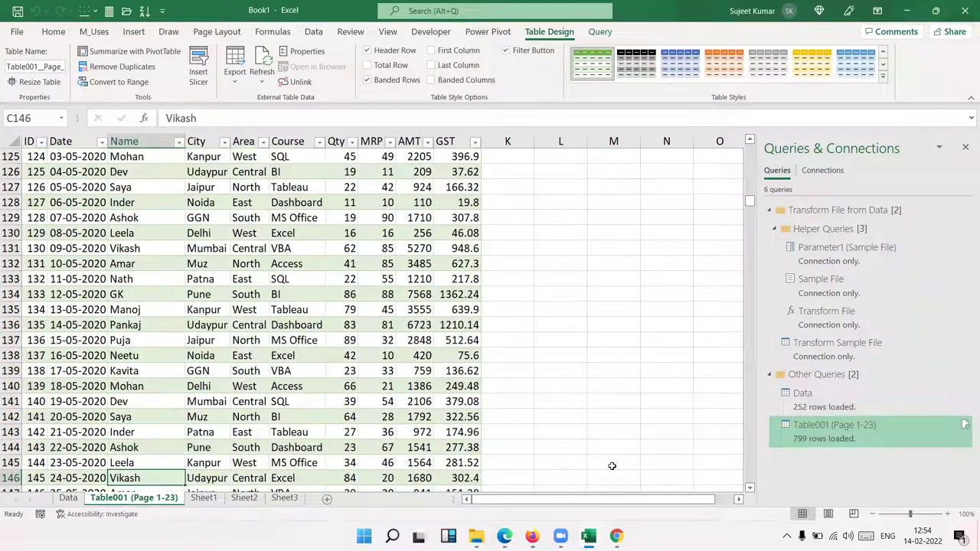
pyautogui.press('Down')
pyautogui.press('Down')
pyautogui.press('Down')
pyautogui.hotkey('ctrl', 'Down')
pyautogui.press('Up')
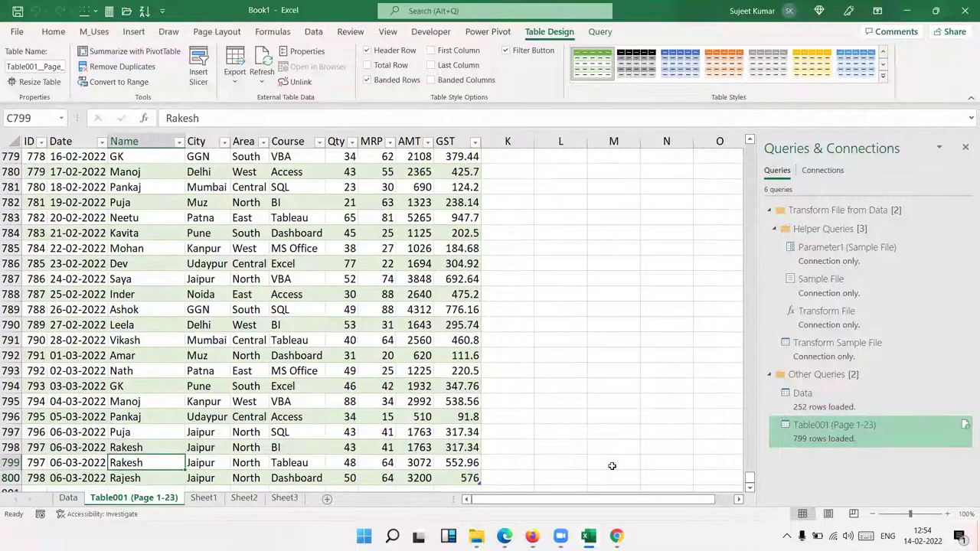
pyautogui.hotkey('ctrl', 'Up')
pyautogui.hotkey('ctrl', 'Left')
# Jump to the GST column, down to its row 800 value, past the empty columns, and back to ID
pyautogui.hotkey('ctrl', 'Right')
pyautogui.press('Down')
pyautogui.hotkey('ctrl', 'Down')
pyautogui.hotkey('ctrl', 'Up')
pyautogui.hotkey('ctrl', 'Left')
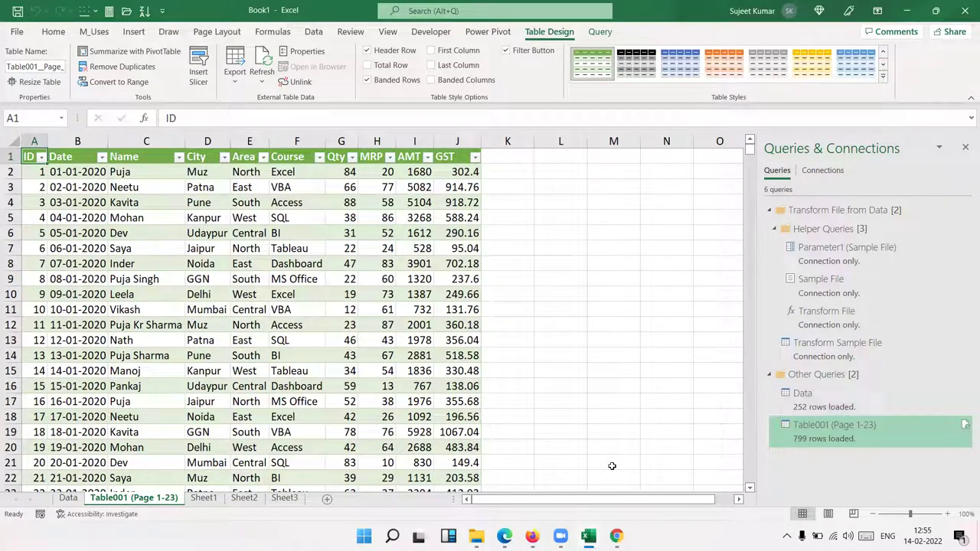
pyautogui.hotkey('ctrl', 'Right')
pyautogui.hotkey('ctrl', 'Right')
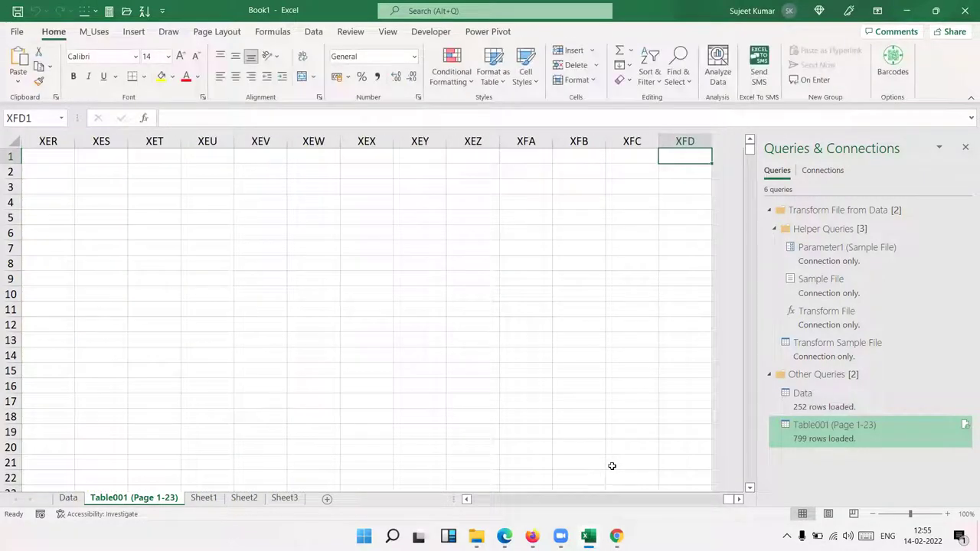
pyautogui.press('Left')
pyautogui.press('Left')
pyautogui.press('Left')
pyautogui.press('Left')
pyautogui.press('Left')
pyautogui.press('Left')
pyautogui.press('Left')
pyautogui.press('Left')
pyautogui.press('Left')
pyautogui.press('Left')
pyautogui.press('Left')
pyautogui.press('Left')
pyautogui.press('Left')
pyautogui.press('Left')
pyautogui.press('Left')
pyautogui.press('Left')
pyautogui.hotkey('ctrl', 'Left')
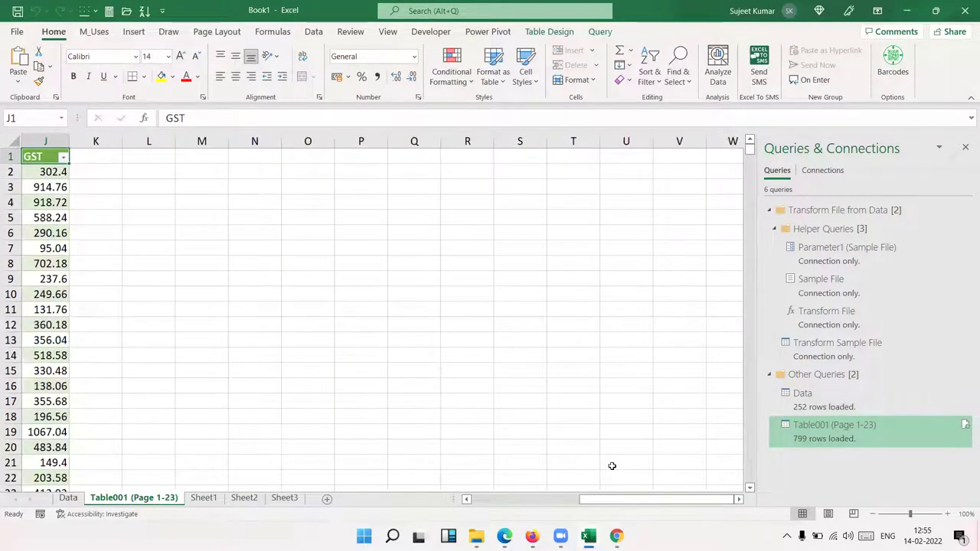
pyautogui.hotkey('ctrl', 'Left')
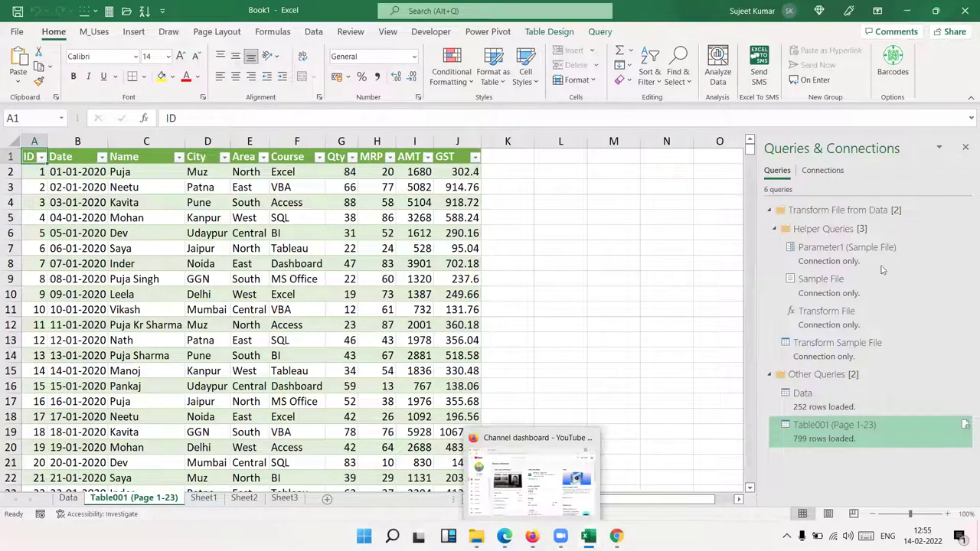